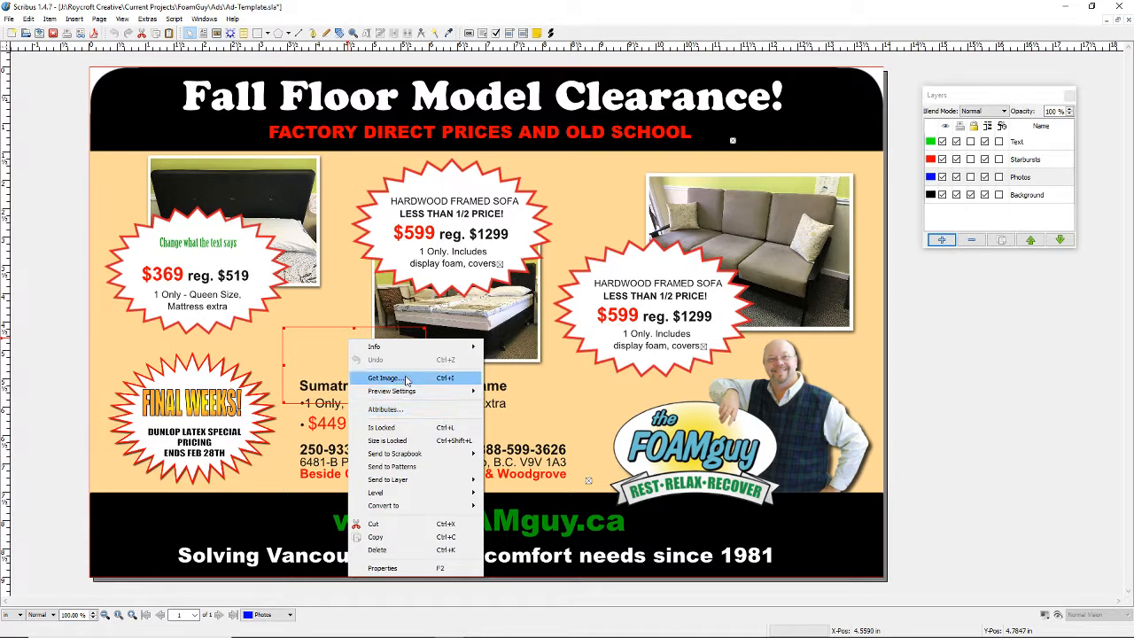
# Step: Load eggcrate.jpg into the empty image frame, move the frame above the Sumatra text, and scale the image to fit the frame
pyautogui.click(387, 378)
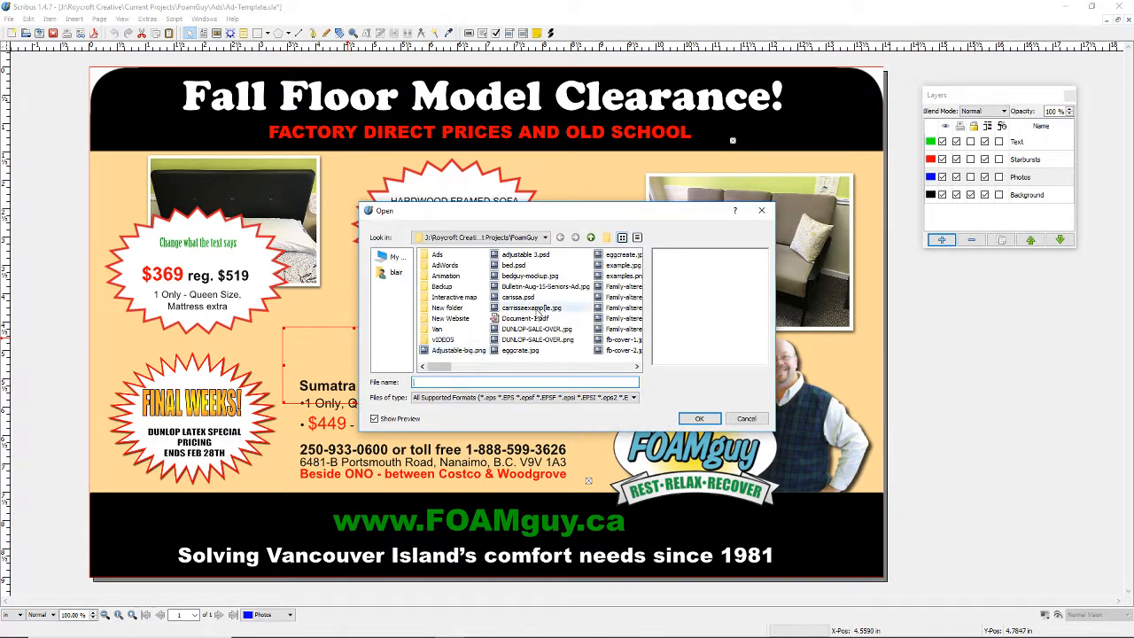
pyautogui.click(523, 351)
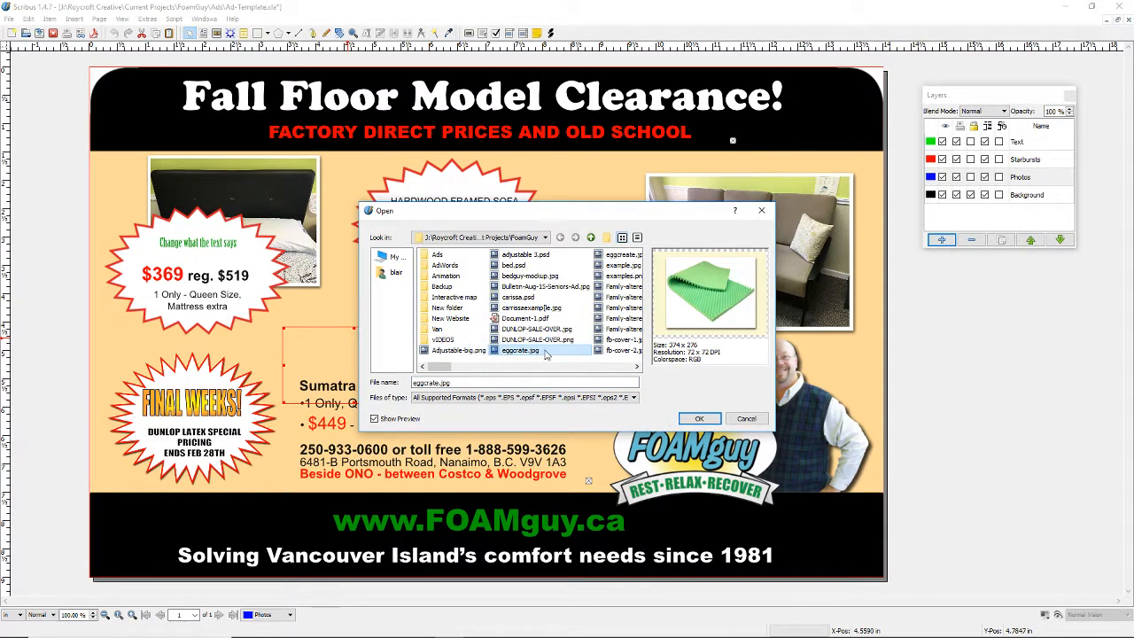
pyautogui.click(700, 420)
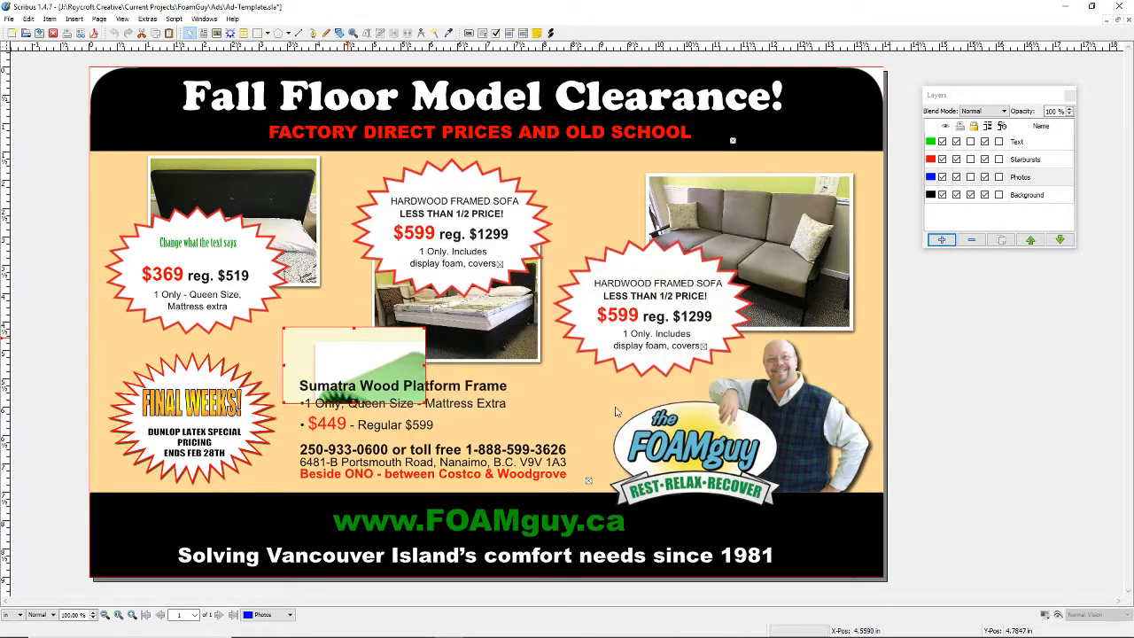
pyautogui.moveTo(382, 349); pyautogui.dragTo(362, 324)
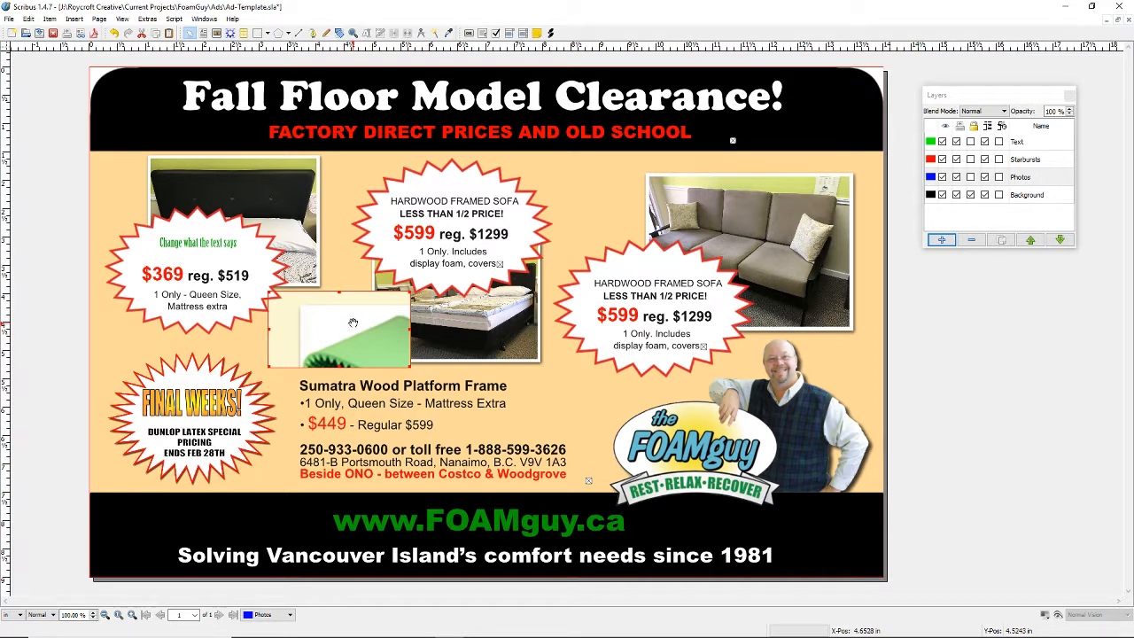
pyautogui.rightClick(353, 323)
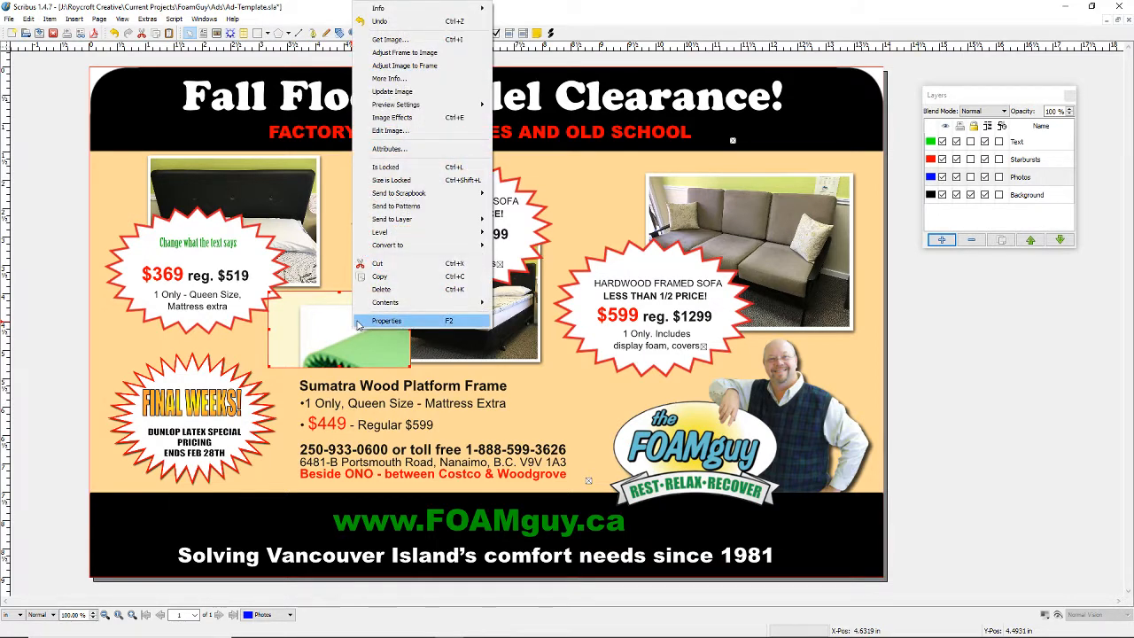
pyautogui.click(435, 67)
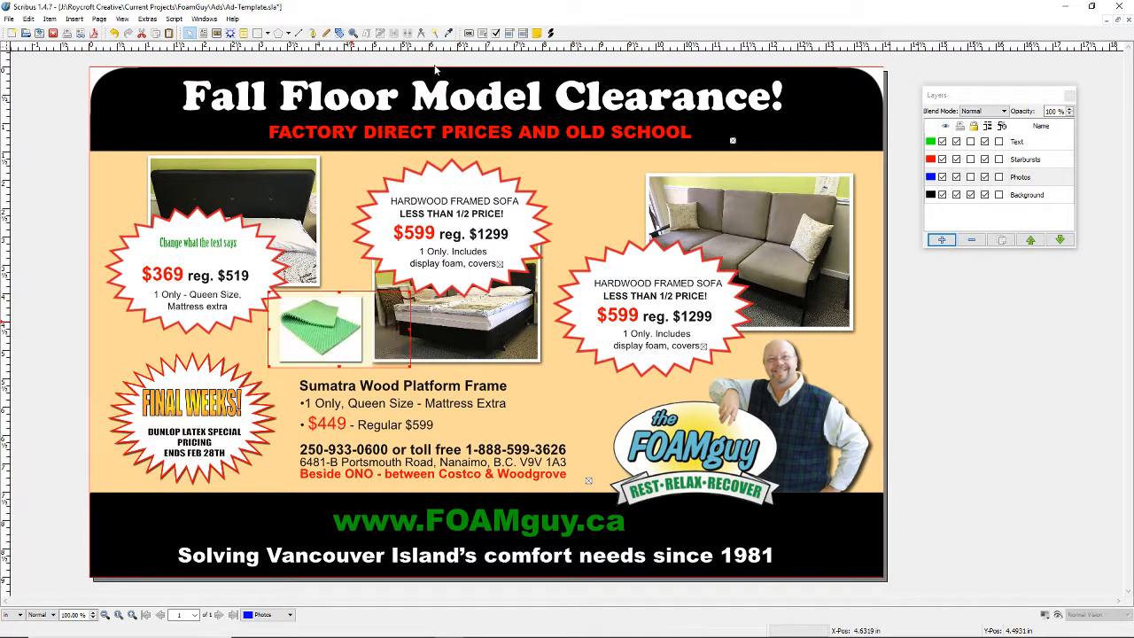
# Step: Narrow the eggcrate foam image frame around its picture and place it just above the Sumatra heading, beside the middle bed photo
pyautogui.moveTo(345, 317); pyautogui.dragTo(330, 336)
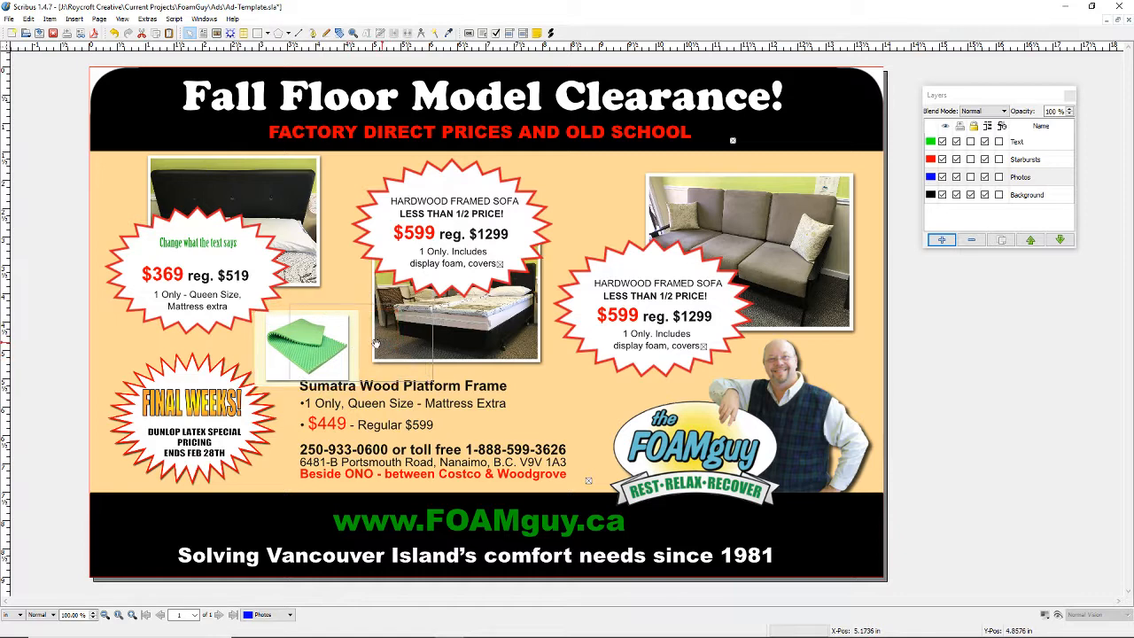
pyautogui.hotkey('ctrl', 'z')
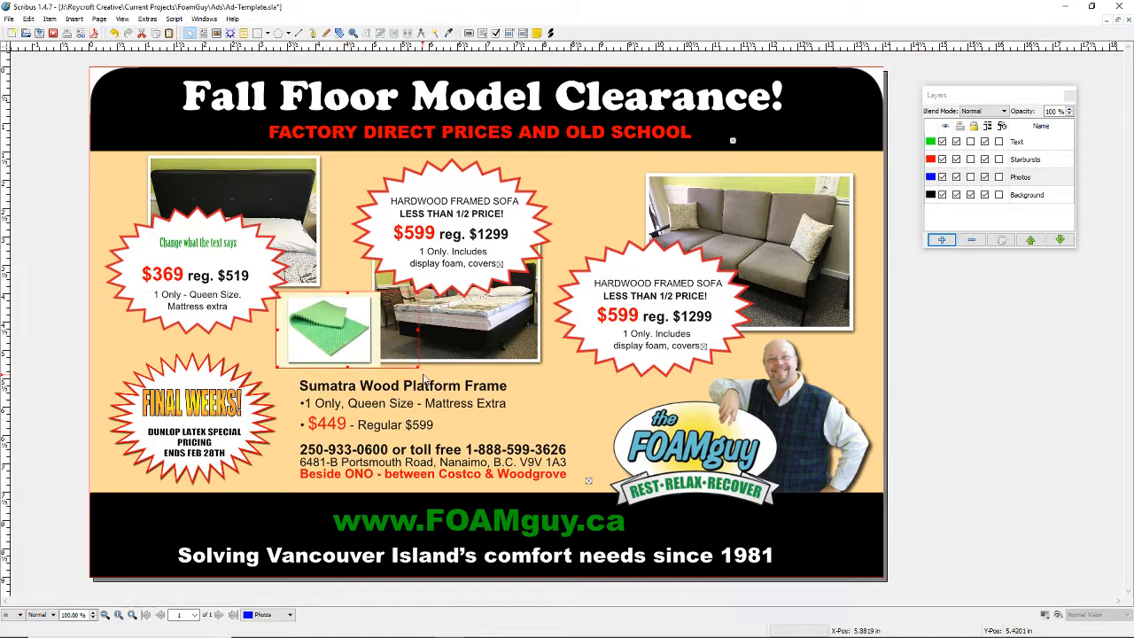
pyautogui.moveTo(419, 365); pyautogui.dragTo(374, 364)
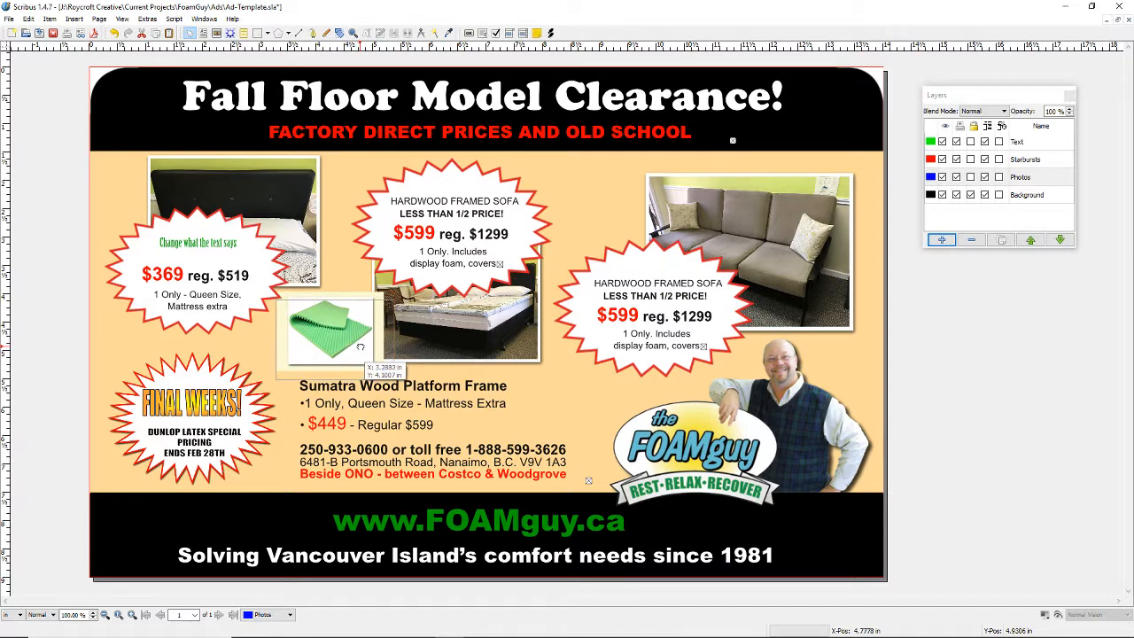
pyautogui.click(536, 385)
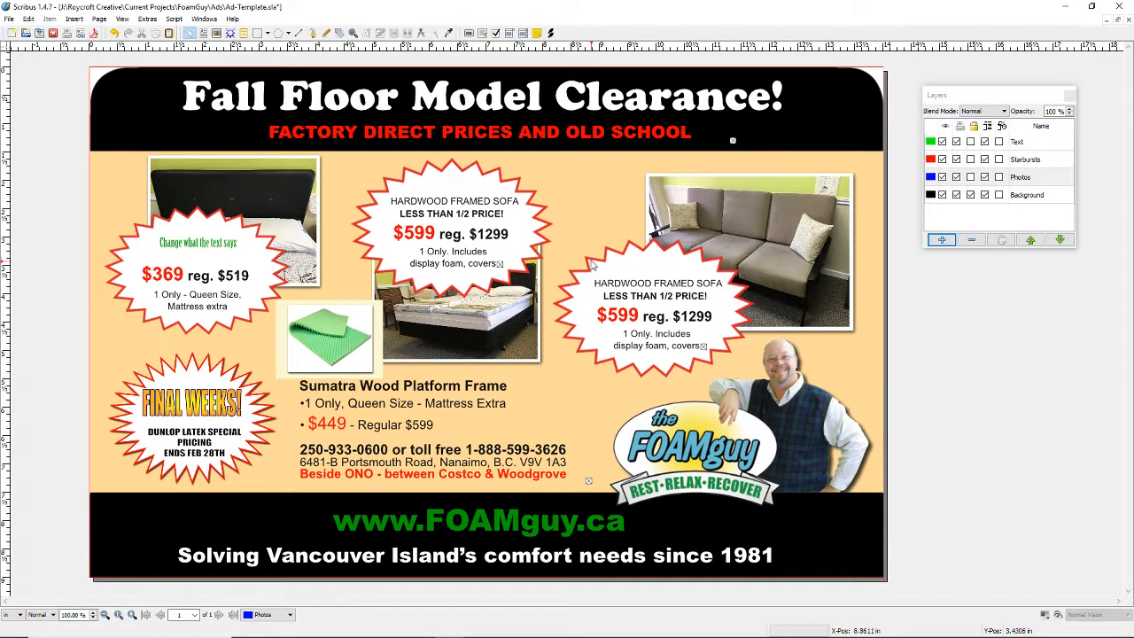
# Step: Draw a text frame on the Text layer in the black footer, to the right of the website address
pyautogui.click(76, 20)
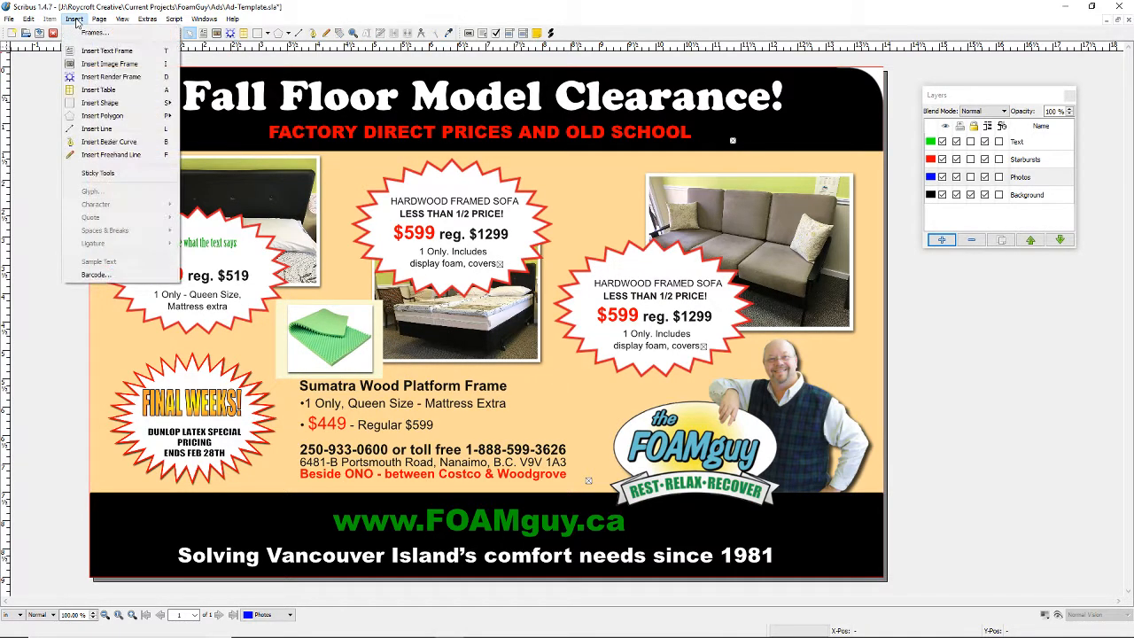
pyautogui.moveTo(100, 19)
pyautogui.click(1031, 146)
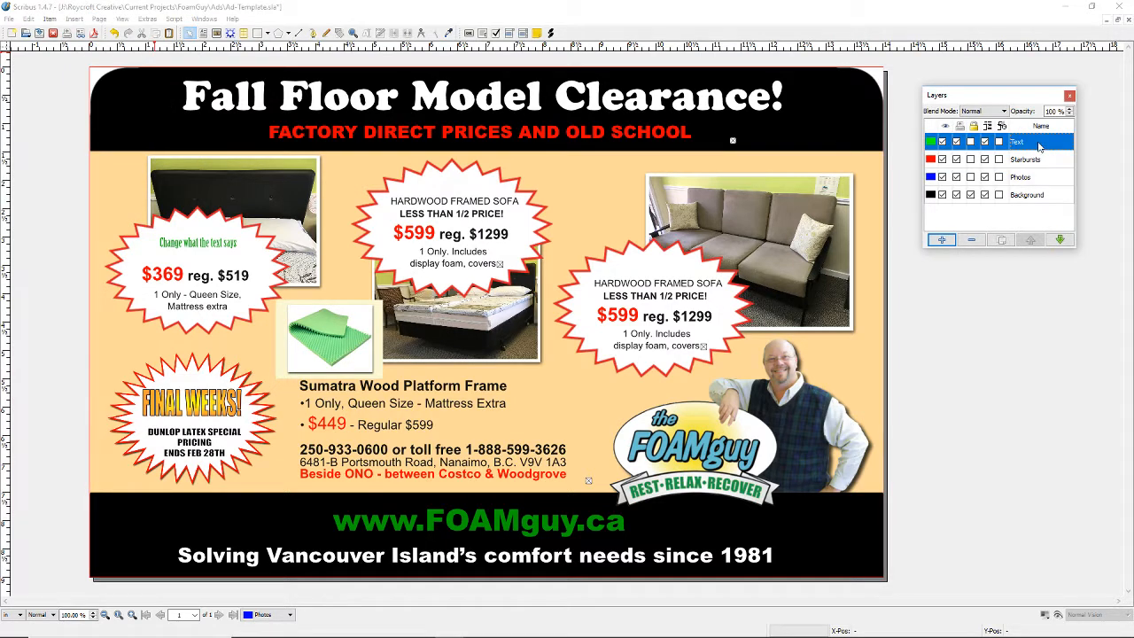
pyautogui.click(78, 20)
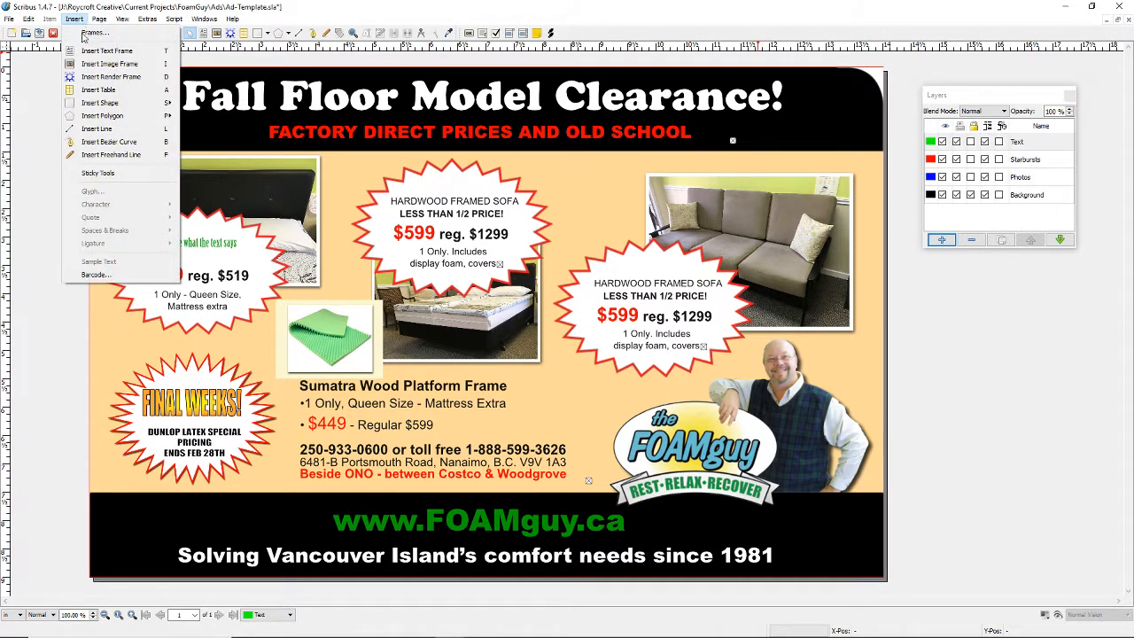
pyautogui.click(105, 50)
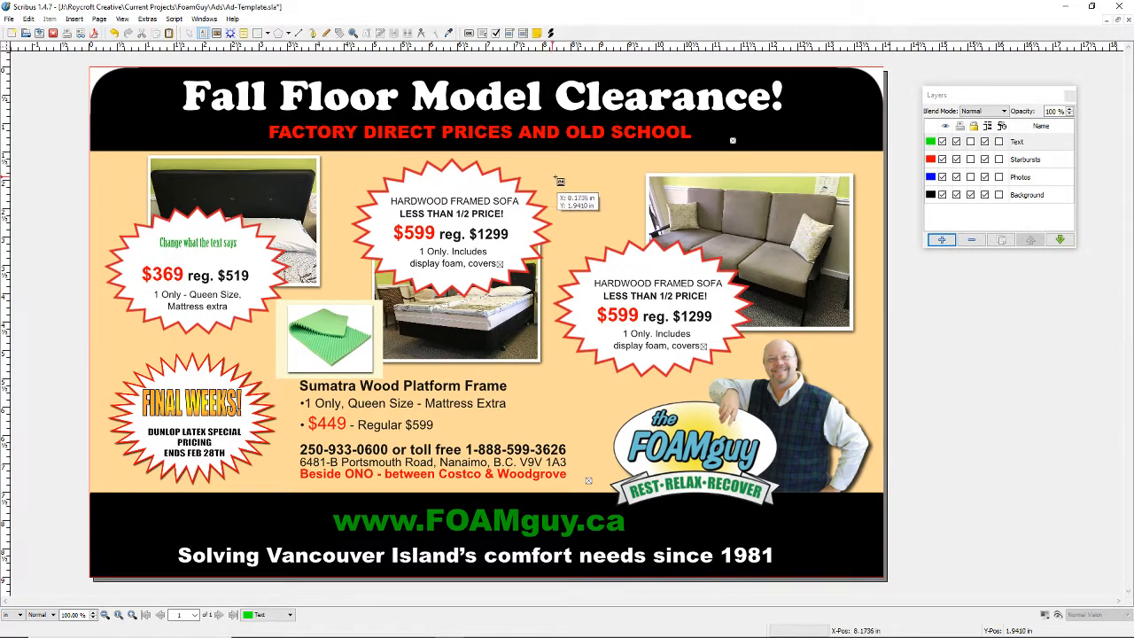
pyautogui.moveTo(638, 508); pyautogui.dragTo(866, 538)
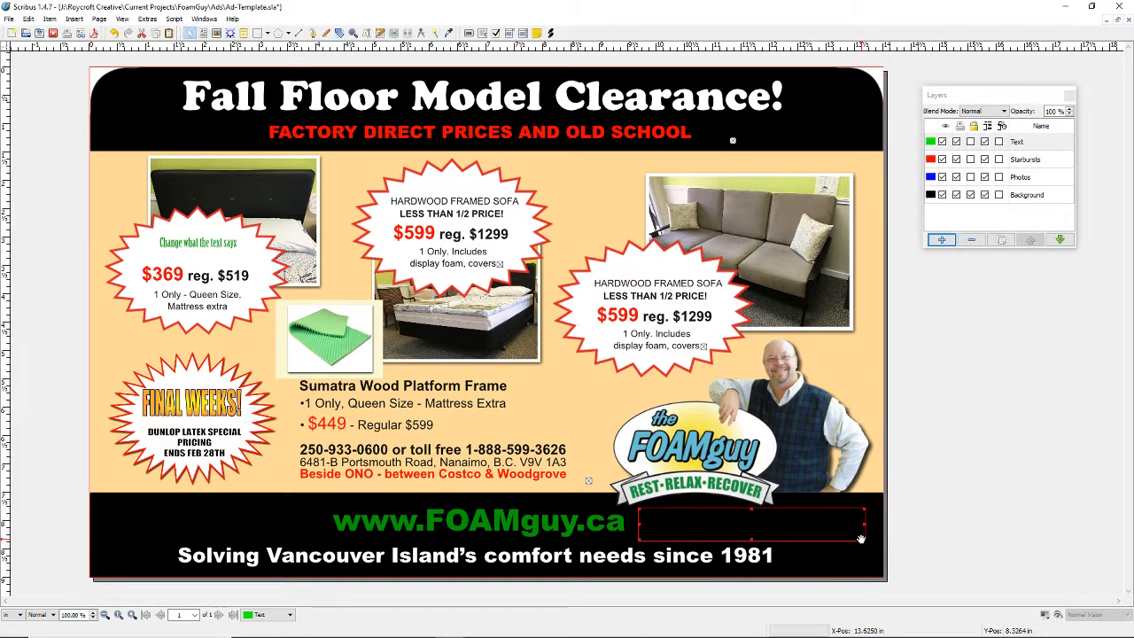
# Step: Open the new footer frame in the Story Editor and enter "And now we can write whatever new text we need"
pyautogui.rightClick(771, 527)
pyautogui.click(831, 315)
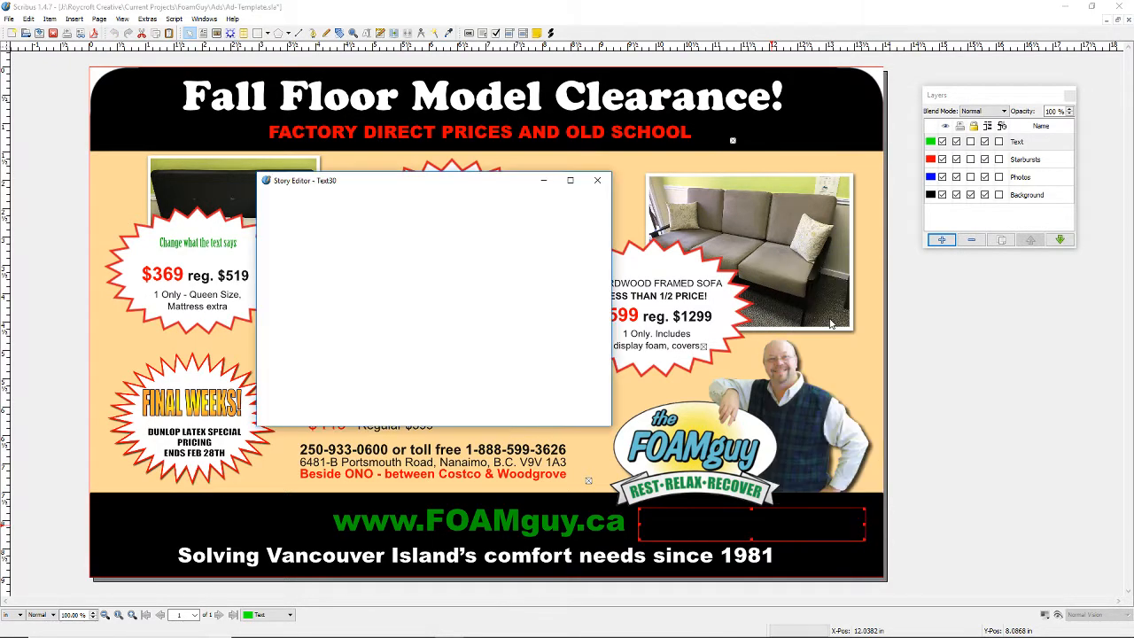
pyautogui.write('A')
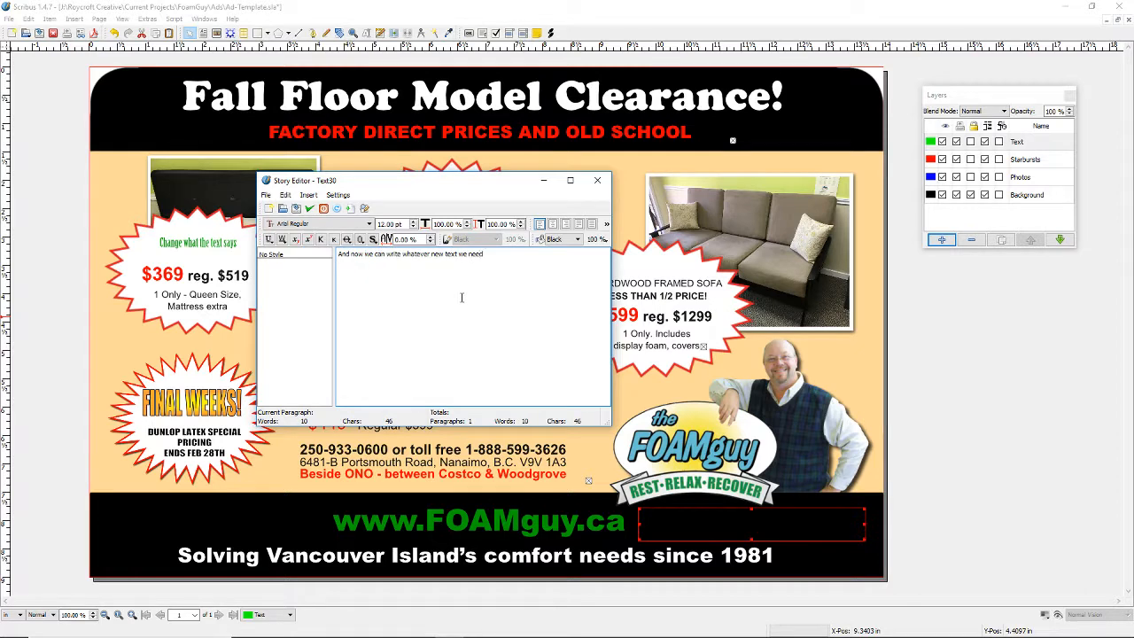
# Step: Format all the new footer text as centred, white Arial Bold and apply it to the frame
pyautogui.hotkey('ctrl', 'a')
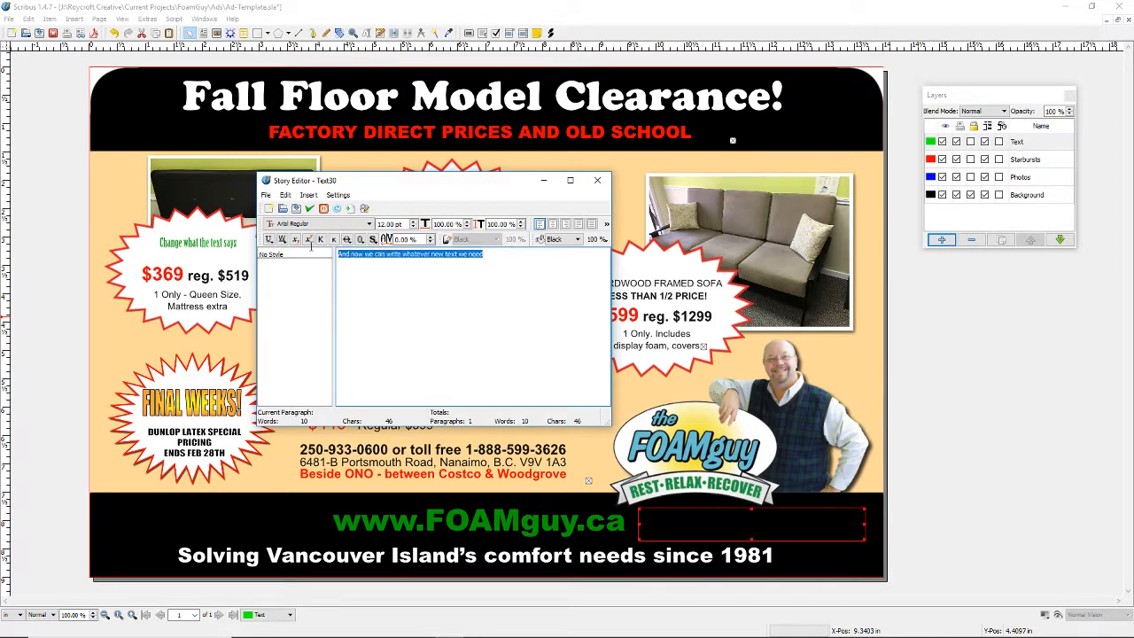
pyautogui.click(553, 224)
pyautogui.click(577, 239)
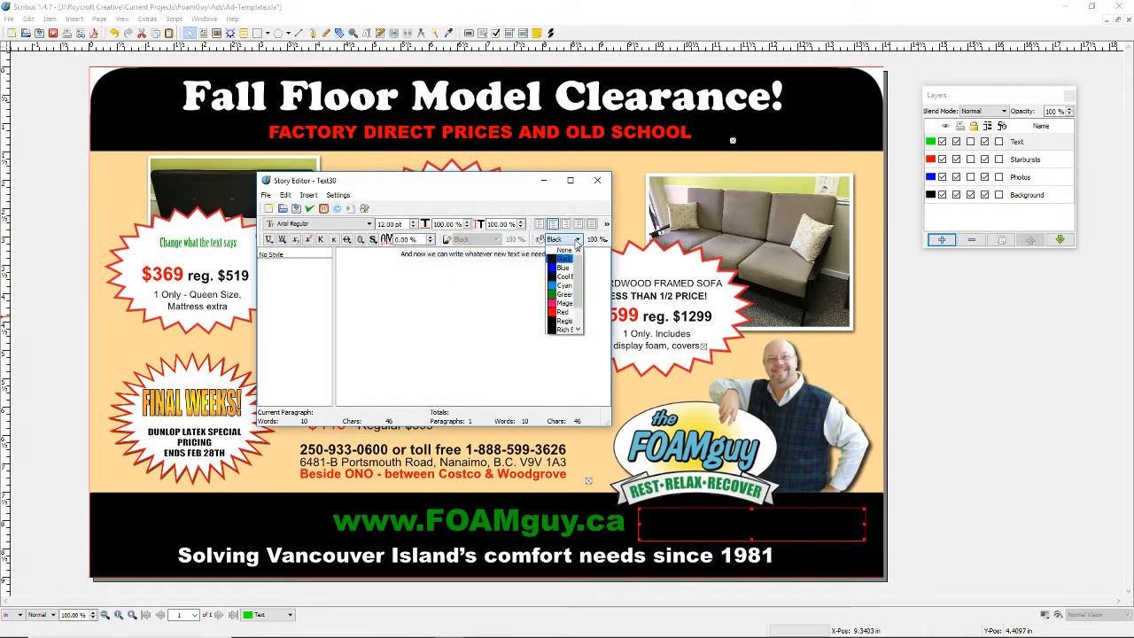
pyautogui.scroll(-1, 565, 293)
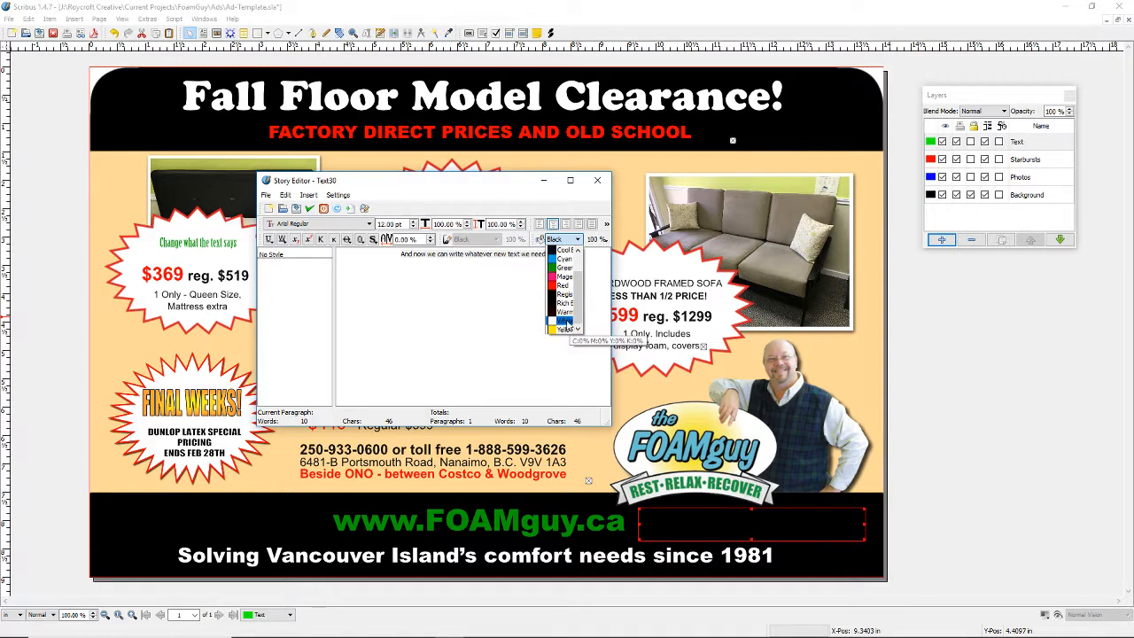
pyautogui.click(568, 323)
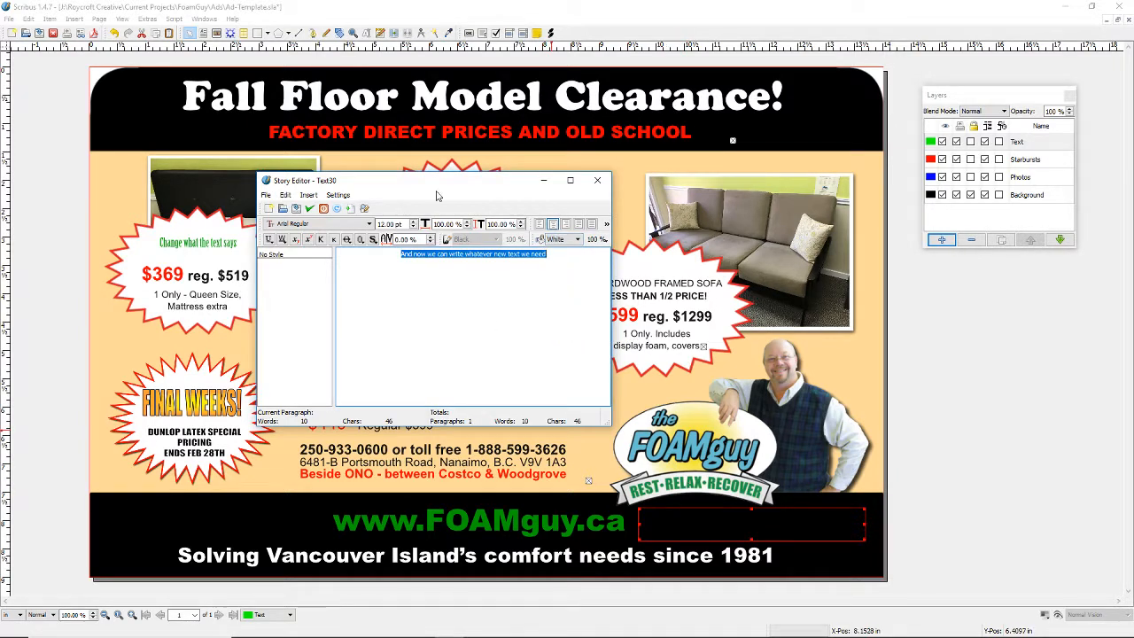
pyautogui.click(369, 224)
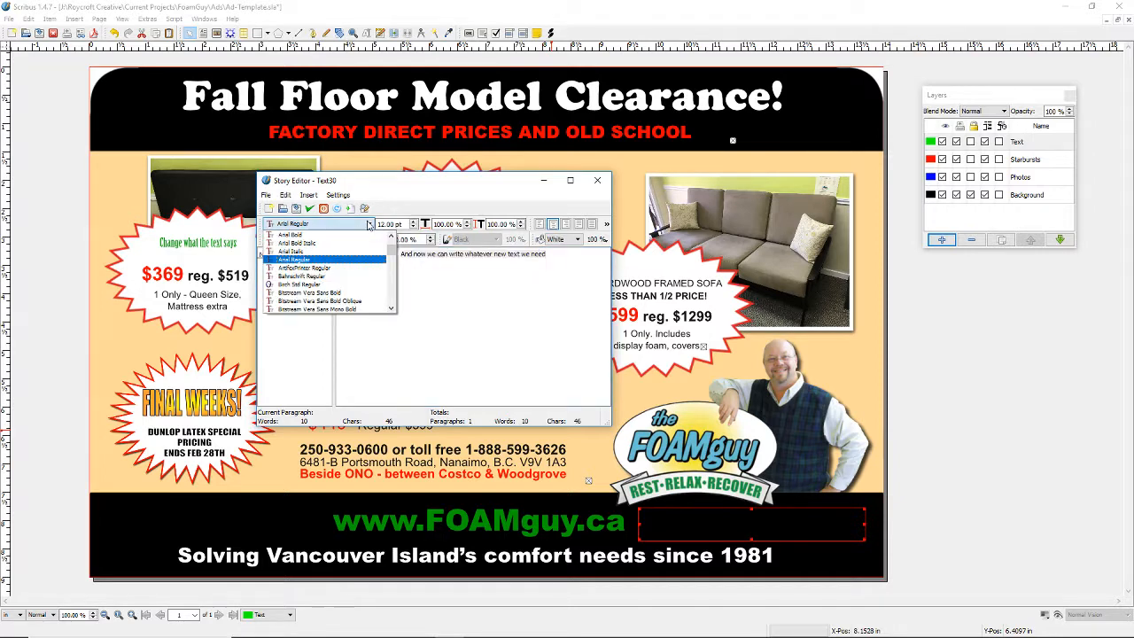
pyautogui.click(319, 238)
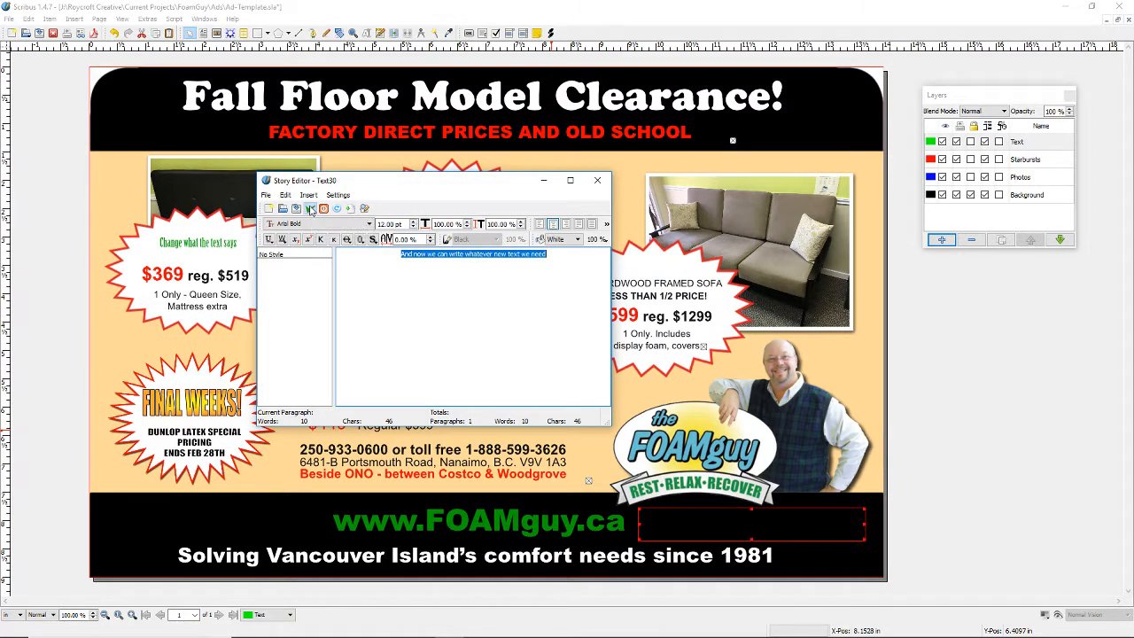
pyautogui.click(310, 210)
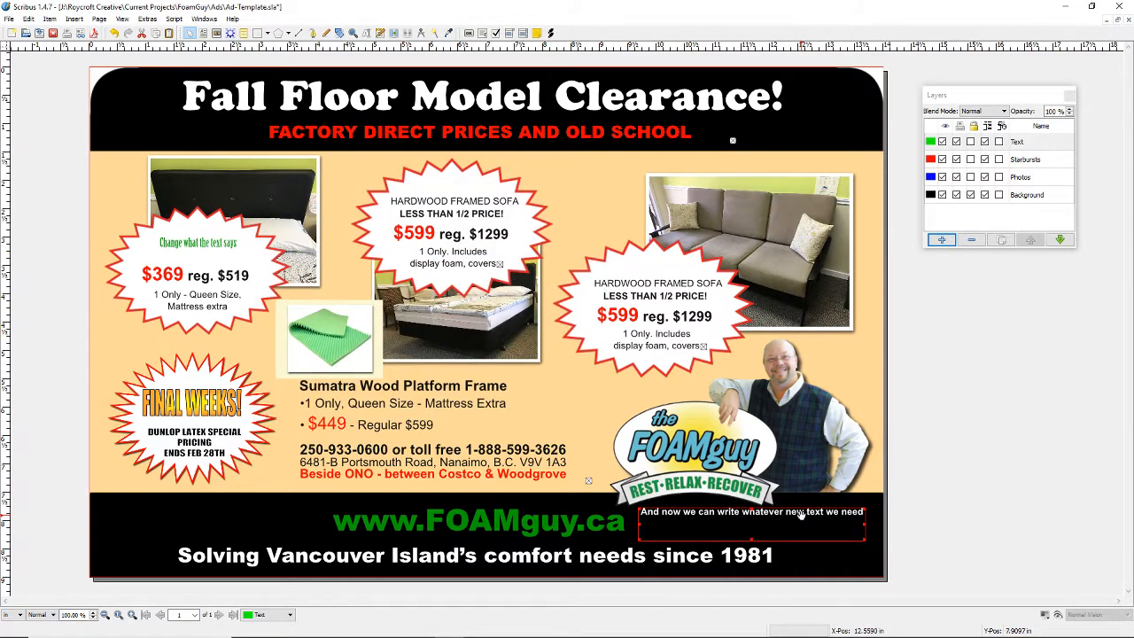
# Step: Shift the new text frame slightly down and right in the footer and shrink it so the text wraps onto two lines
pyautogui.moveTo(800, 515); pyautogui.dragTo(814, 524)
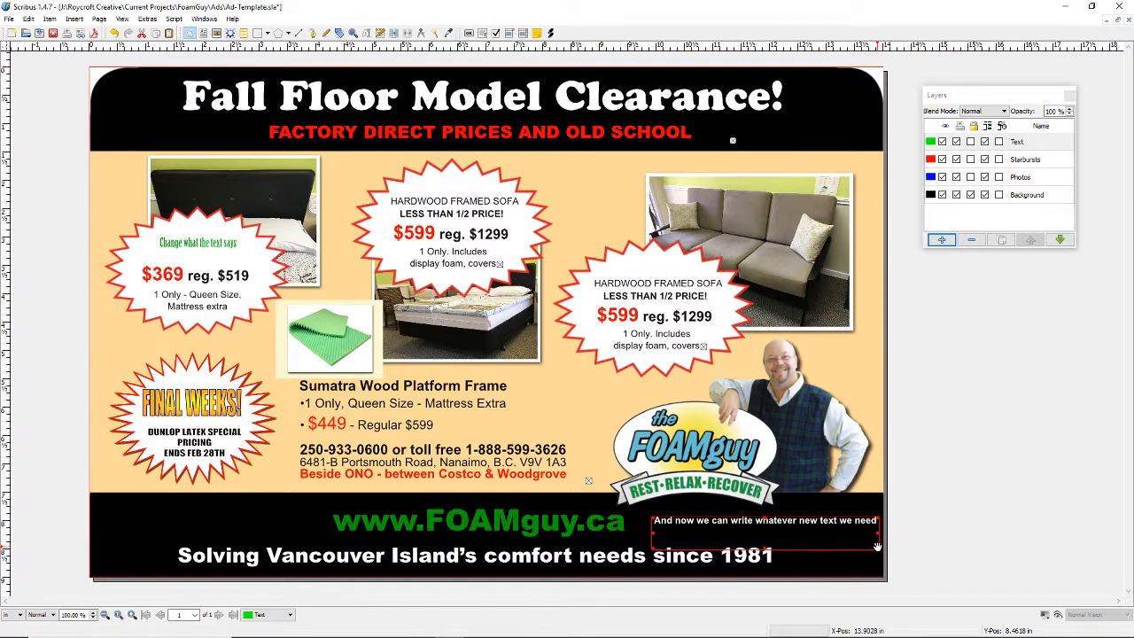
pyautogui.moveTo(877, 547)
pyautogui.mouseDown()
pyautogui.moveTo(793, 567)
pyautogui.moveTo(780, 547)
pyautogui.moveTo(842, 557)
pyautogui.moveTo(830, 550)
pyautogui.moveTo(872, 538)
pyautogui.mouseUp()
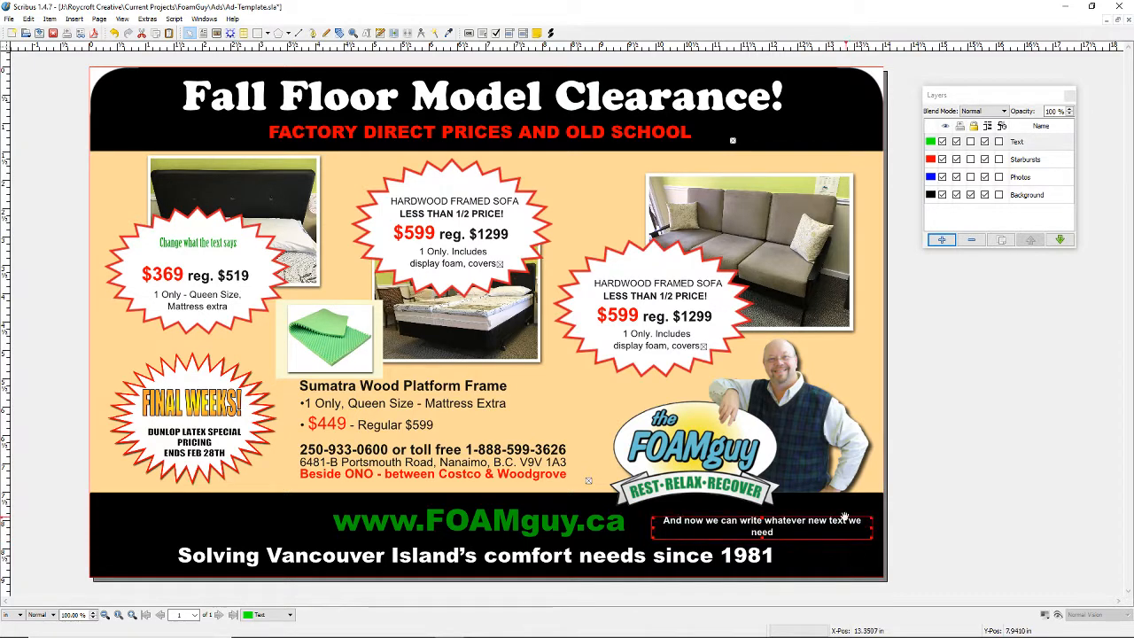
pyautogui.click(938, 496)
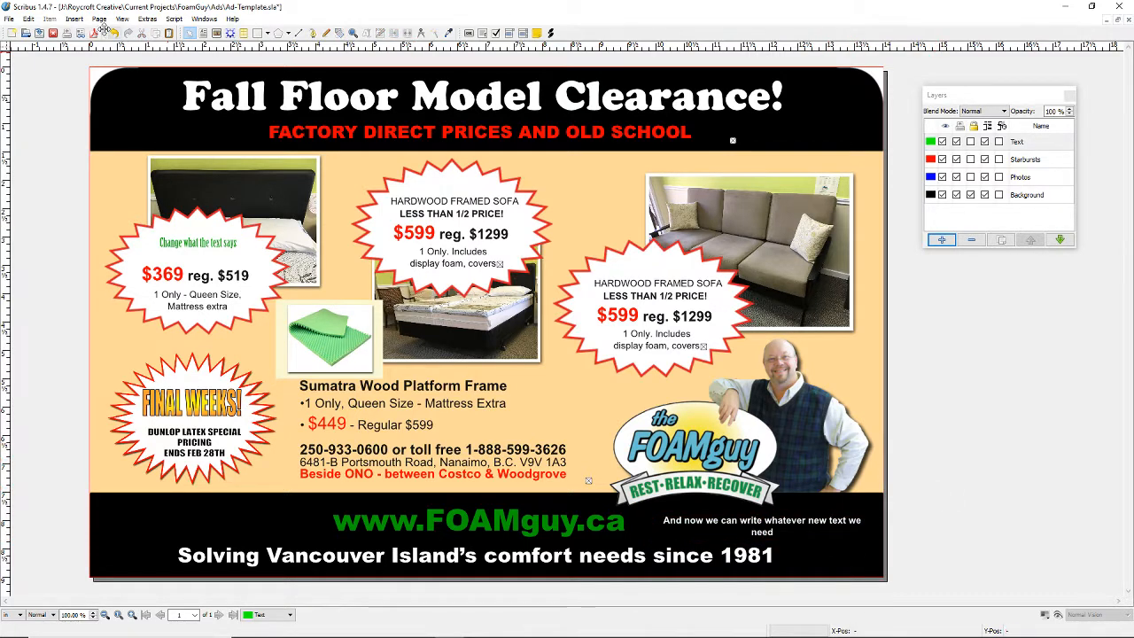
# Step: Start exporting the ad as a PDF, ignoring the preflight errors, and choose to embed all fonts
pyautogui.click(16, 21)
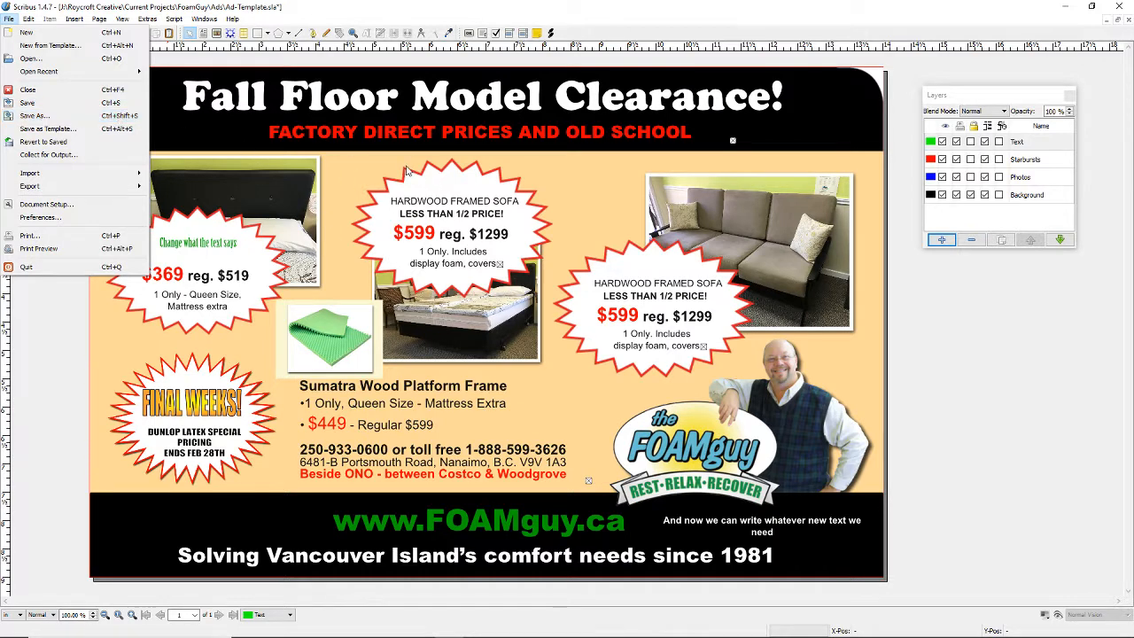
pyautogui.moveTo(110, 192)
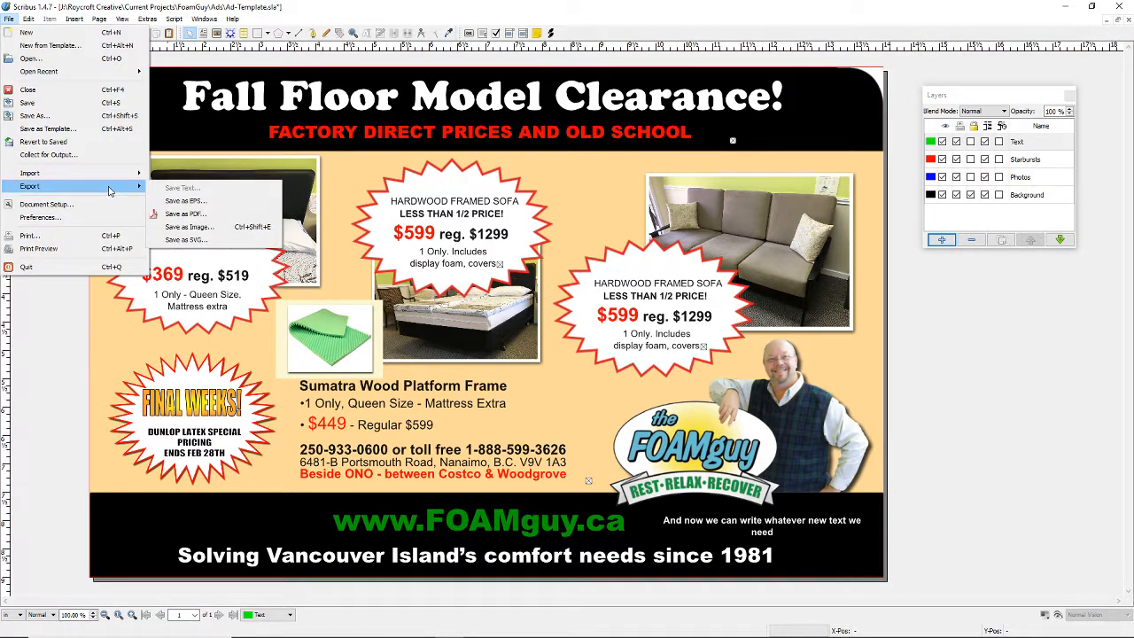
pyautogui.click(214, 218)
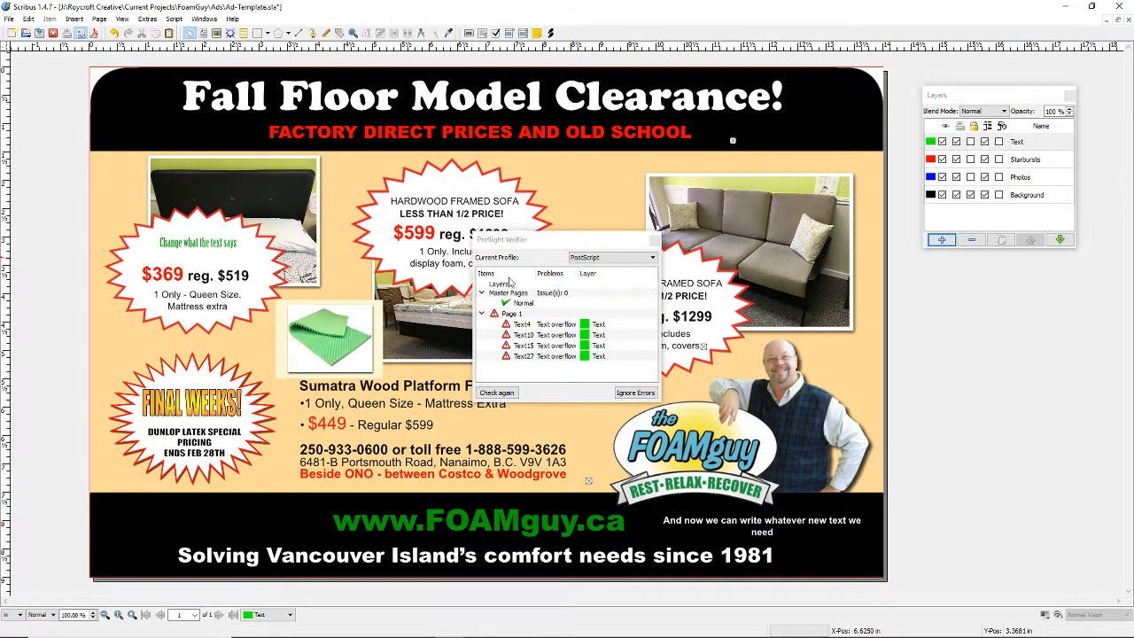
pyautogui.click(631, 393)
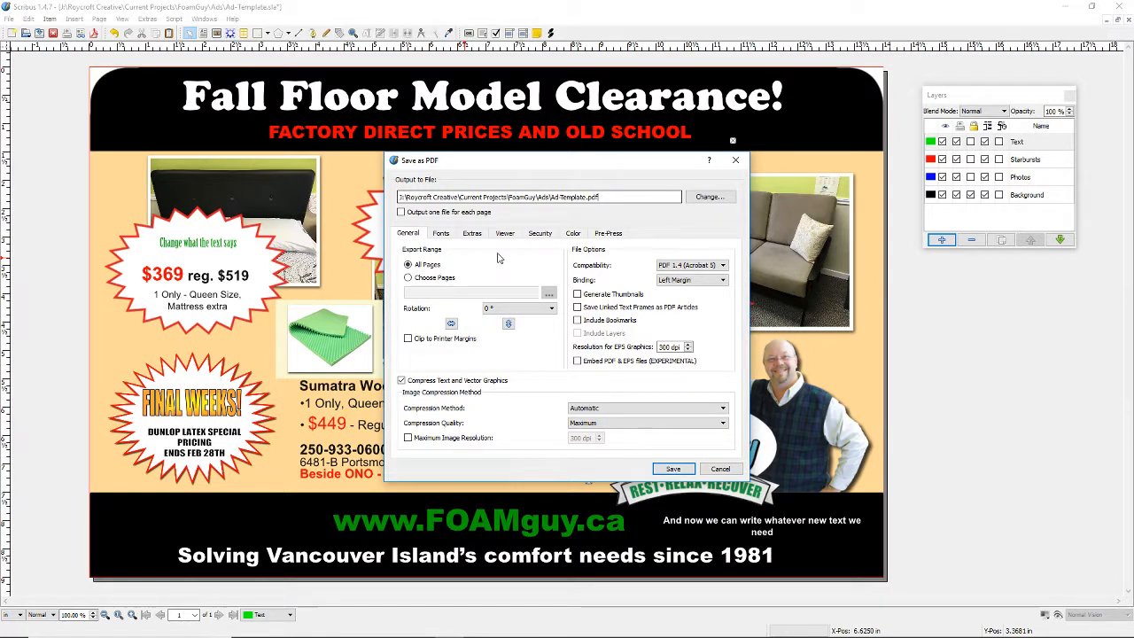
pyautogui.click(442, 234)
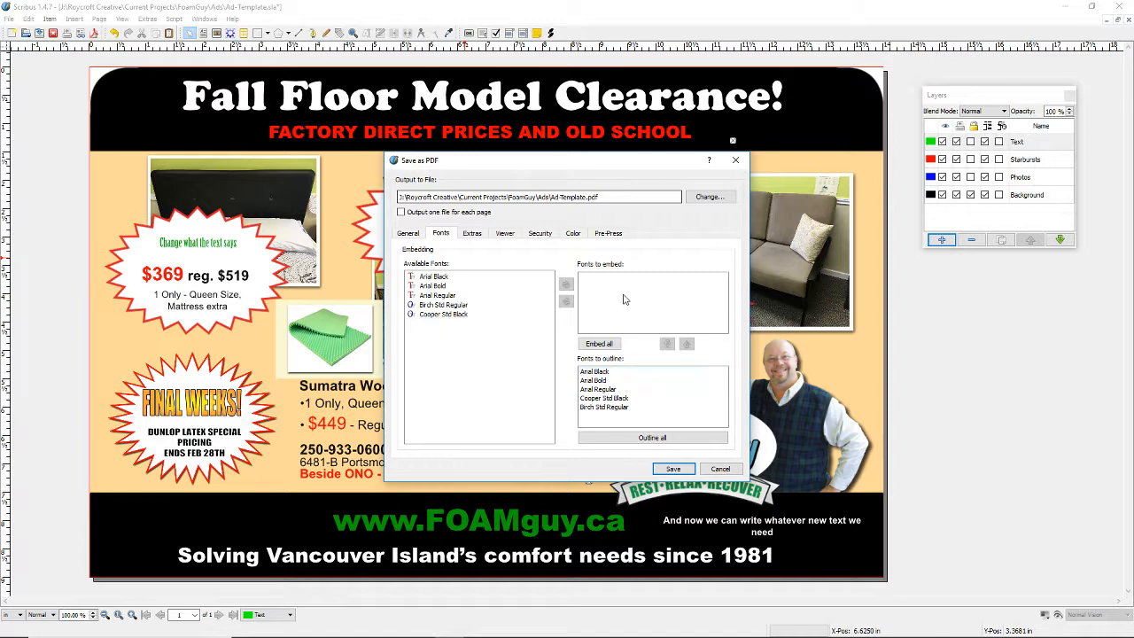
pyautogui.click(600, 345)
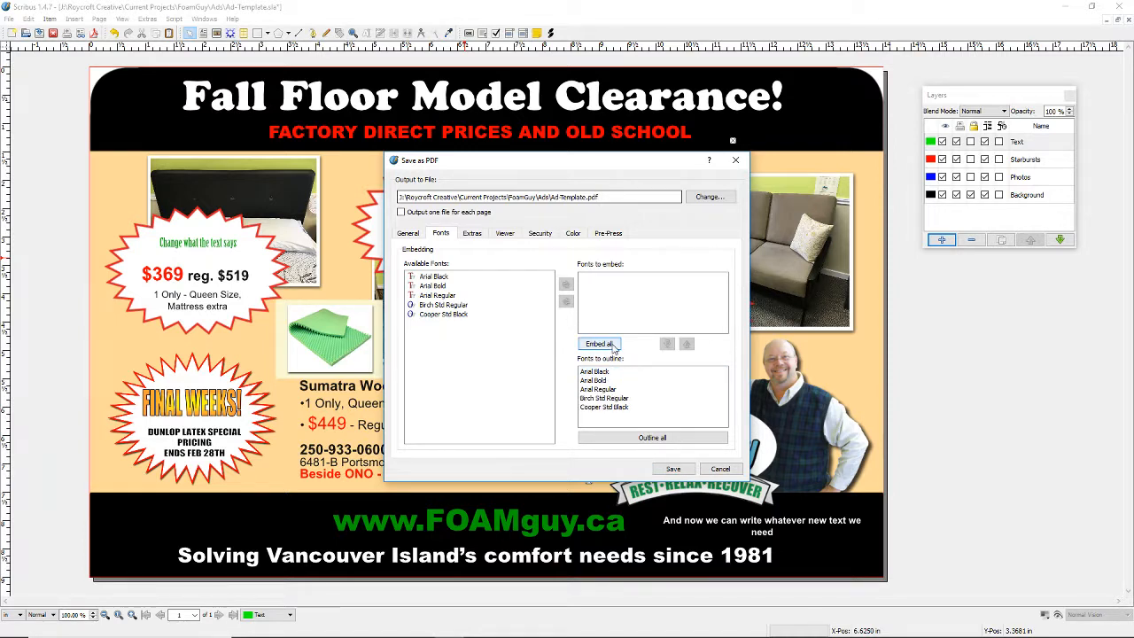
# Step: Review the PDF export's extras, viewer, security, pre-press and color settings
pyautogui.click(473, 233)
pyautogui.click(504, 233)
pyautogui.click(539, 233)
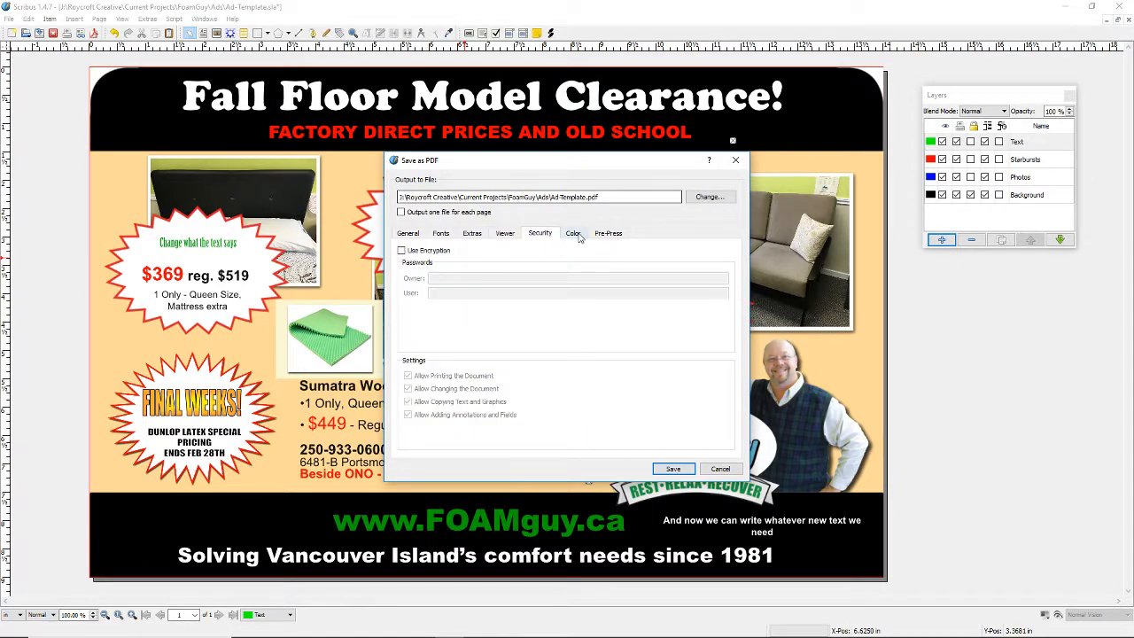
pyautogui.click(576, 233)
pyautogui.click(607, 234)
pyautogui.click(577, 235)
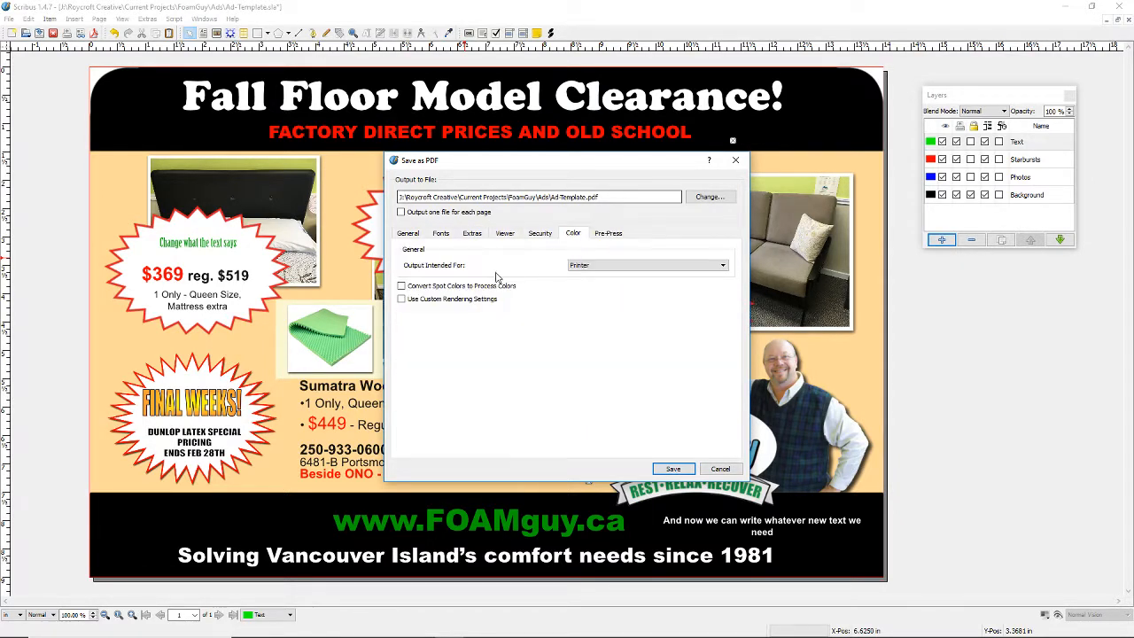
# Step: Export Ad-Template.pdf with colour output intended for Printer, replacing the existing file, and close the PDF preview after checking it
pyautogui.click(595, 265)
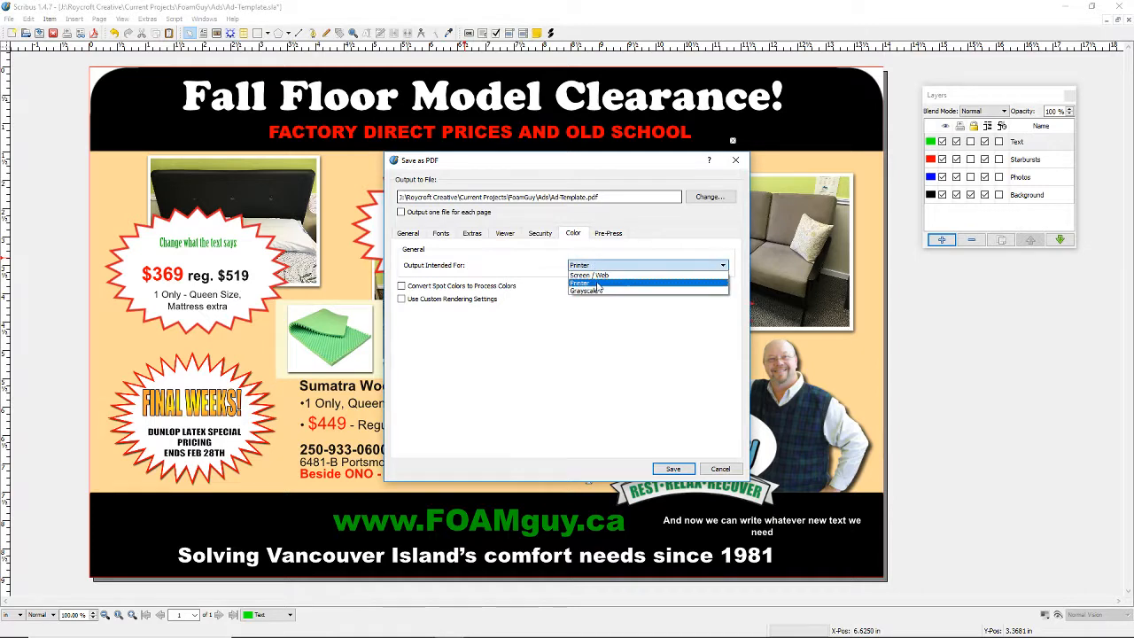
pyautogui.click(598, 284)
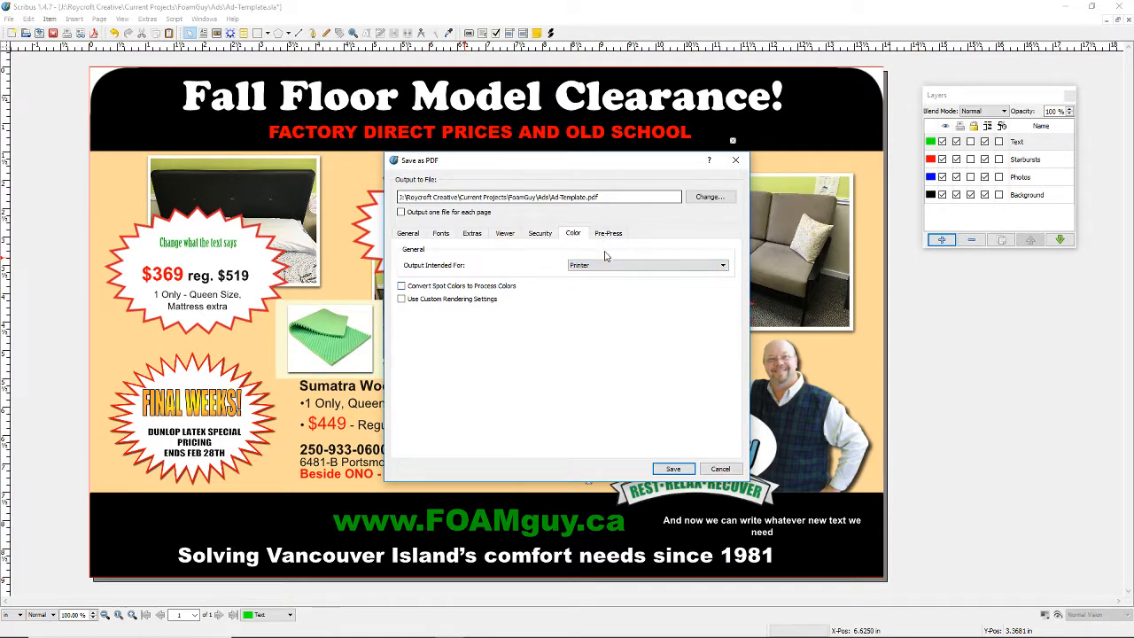
pyautogui.click(671, 469)
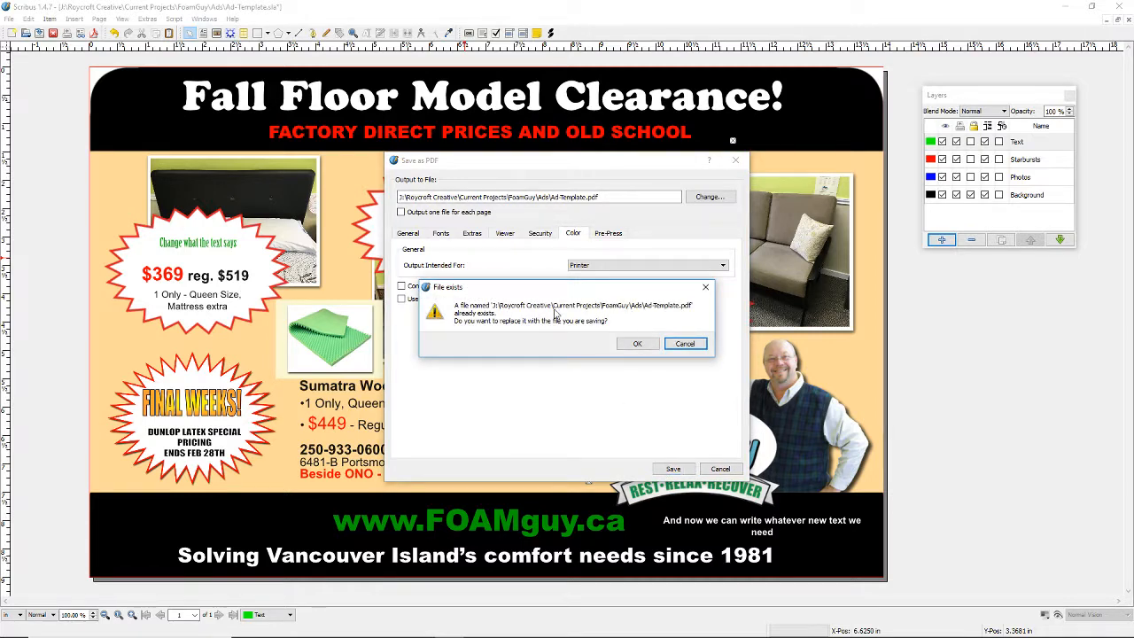
pyautogui.click(634, 345)
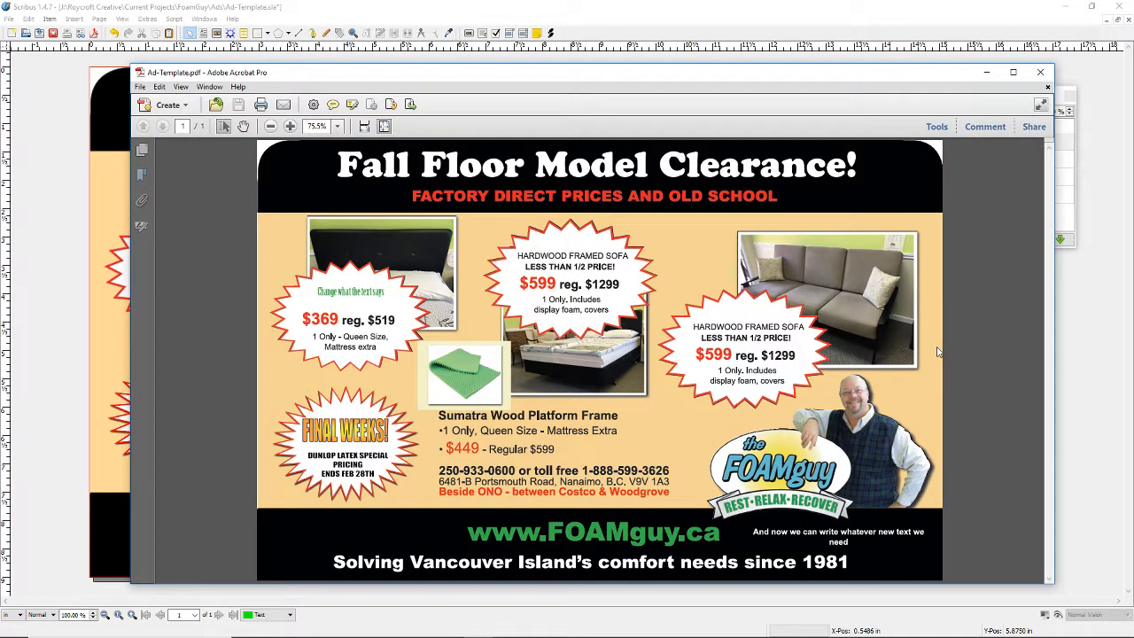
pyautogui.click(1040, 72)
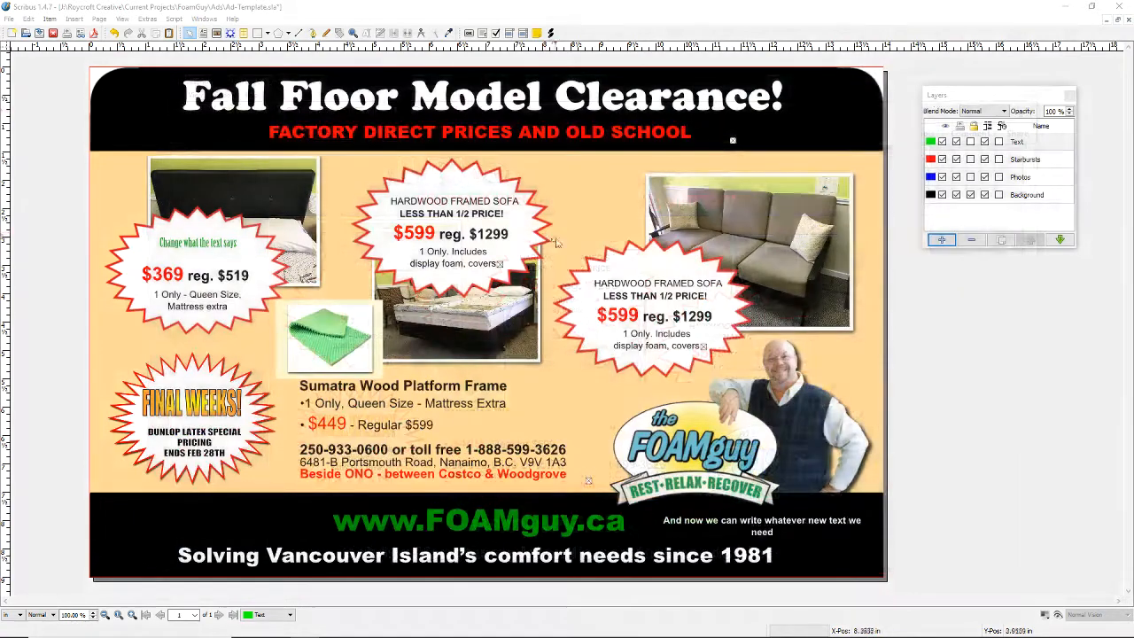
# Step: Export the current page as a PNG image at 72 dpi and 100 % size, overwriting the existing image file
pyautogui.click(9, 20)
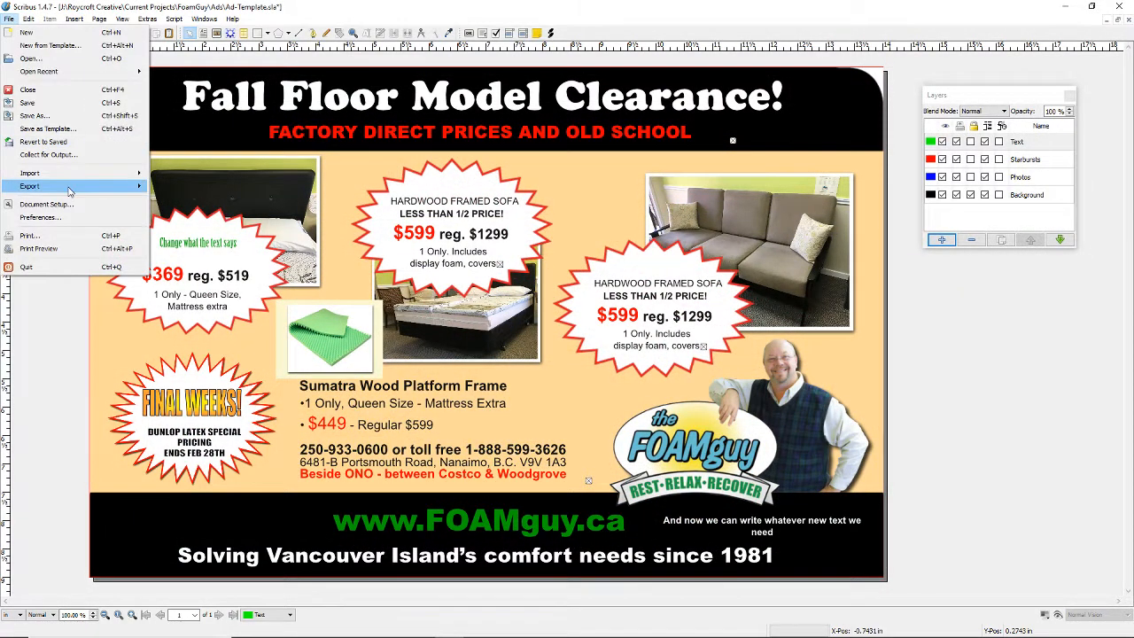
pyautogui.moveTo(71, 188)
pyautogui.click(210, 228)
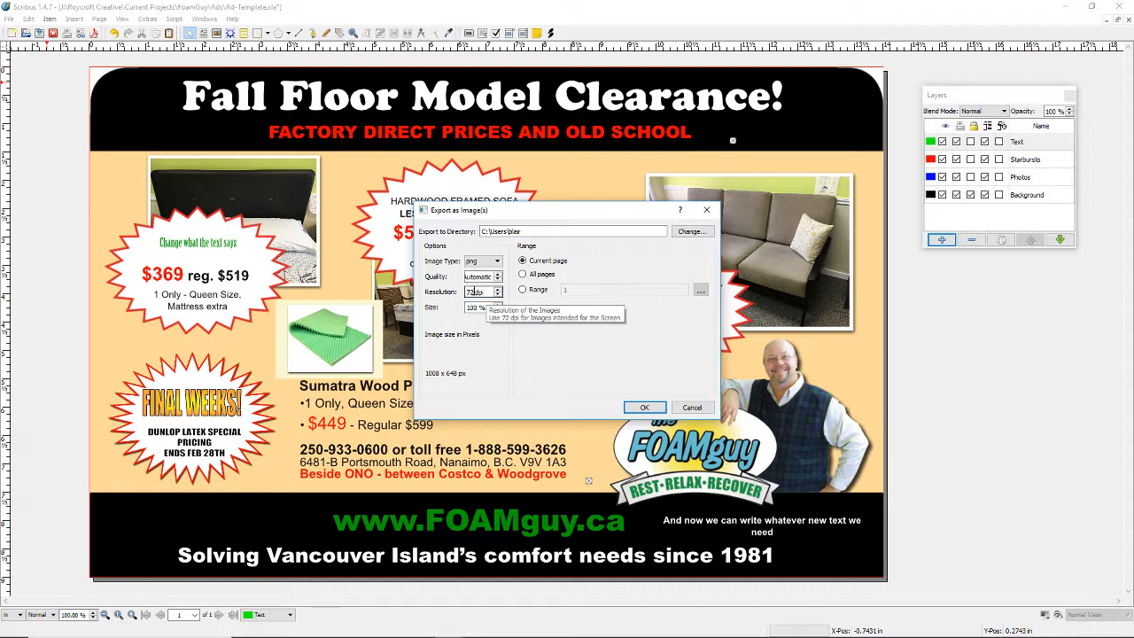
pyautogui.doubleClick(469, 292)
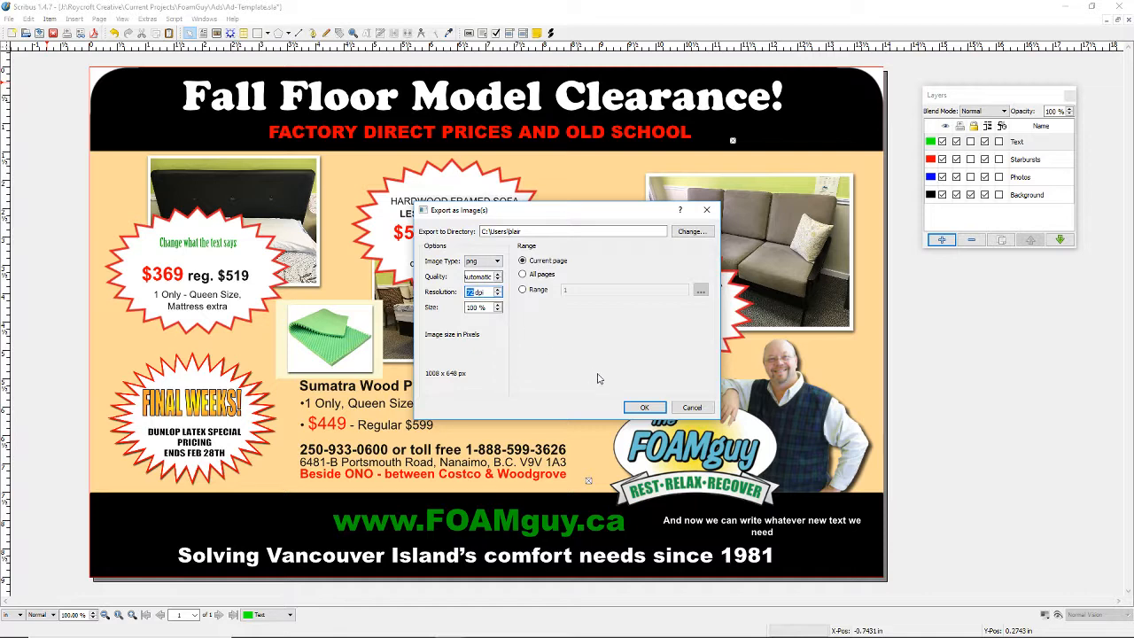
pyautogui.click(644, 407)
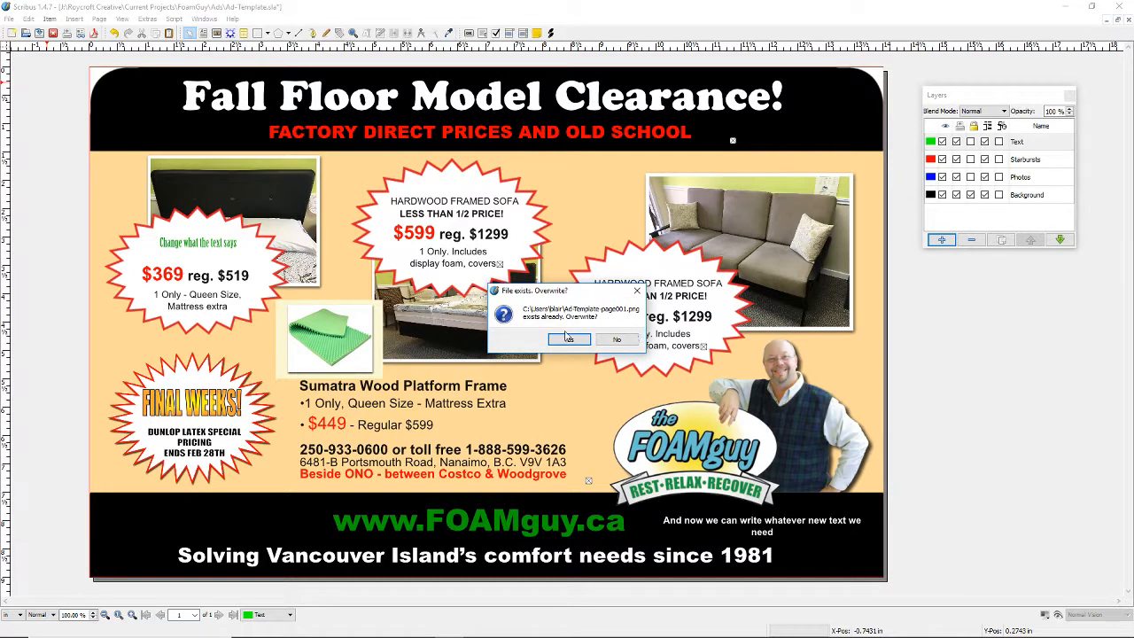
pyautogui.click(568, 339)
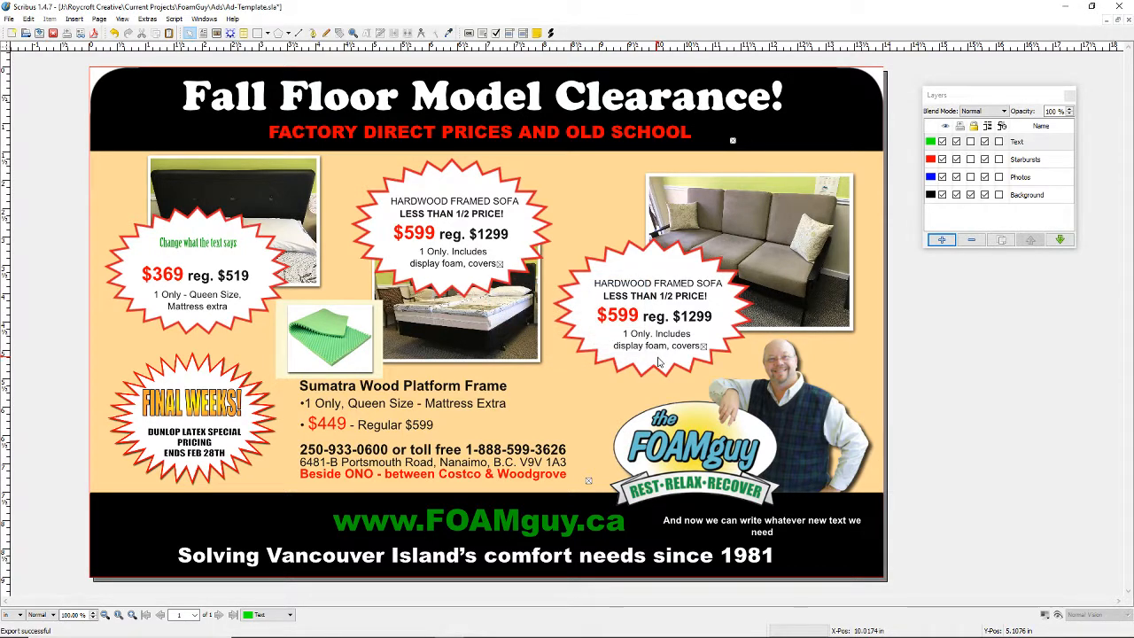